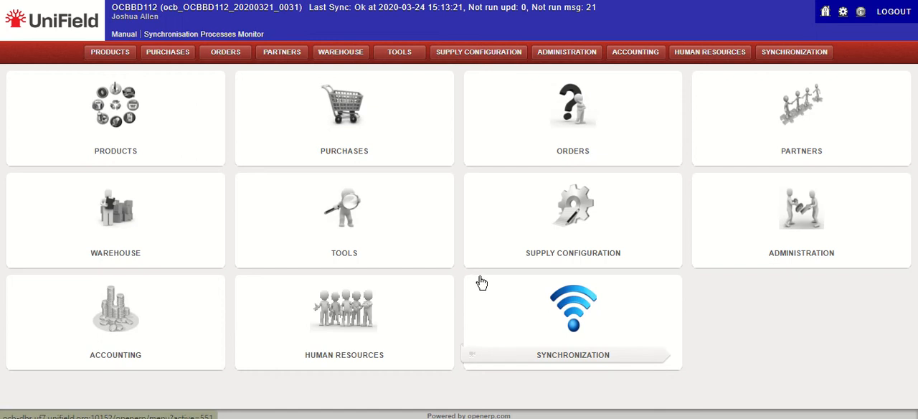
# Open a stock card request from the warehouse traceability functions and set its location to MED
pyautogui.click(171, 223)
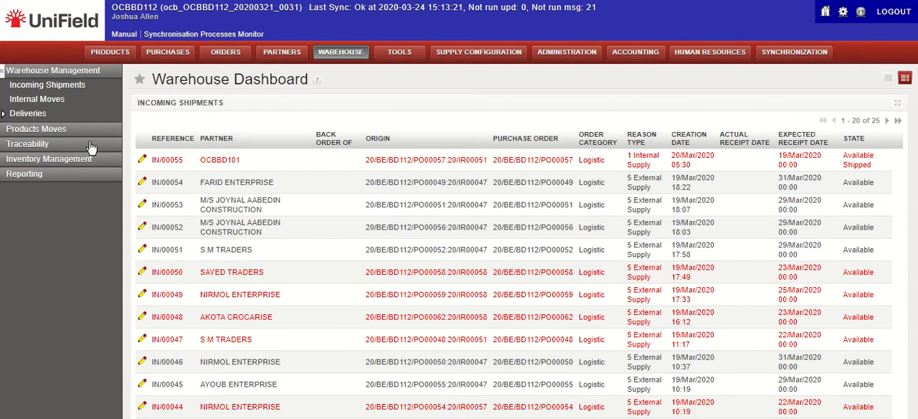
pyautogui.click(91, 145)
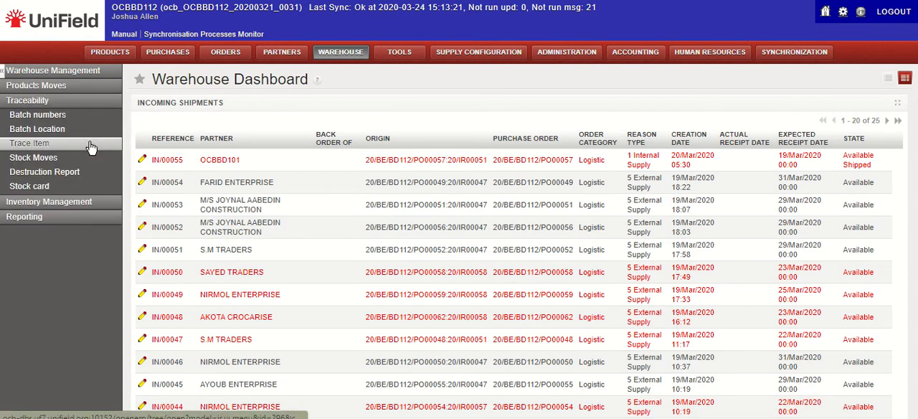
pyautogui.click(62, 188)
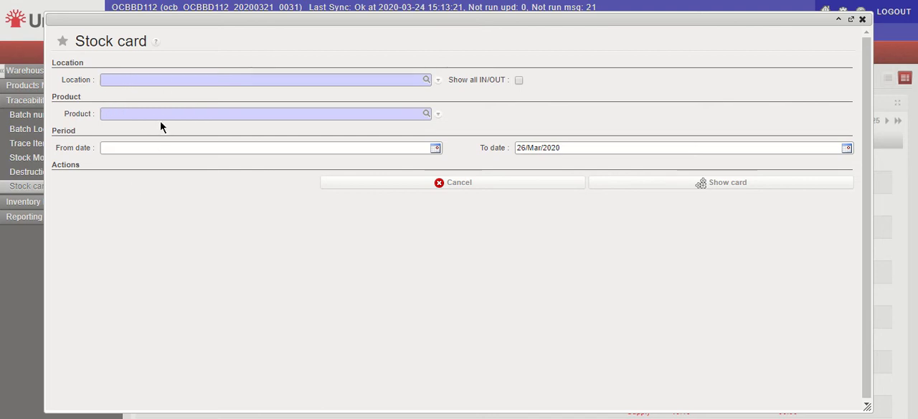
pyautogui.click(191, 79)
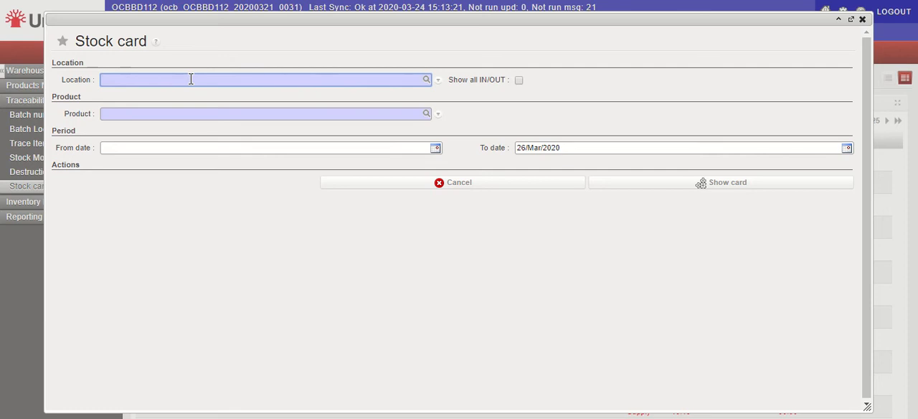
pyautogui.write('med')
pyautogui.click(185, 91)
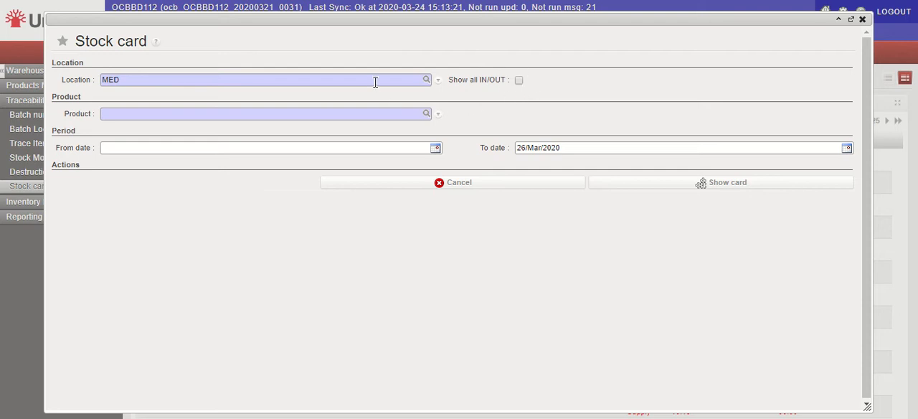
# Set the stock card's product to DORAPARA5T-, PARACETAMOL (acetaminophen), 500 mg, tab
pyautogui.click(354, 115)
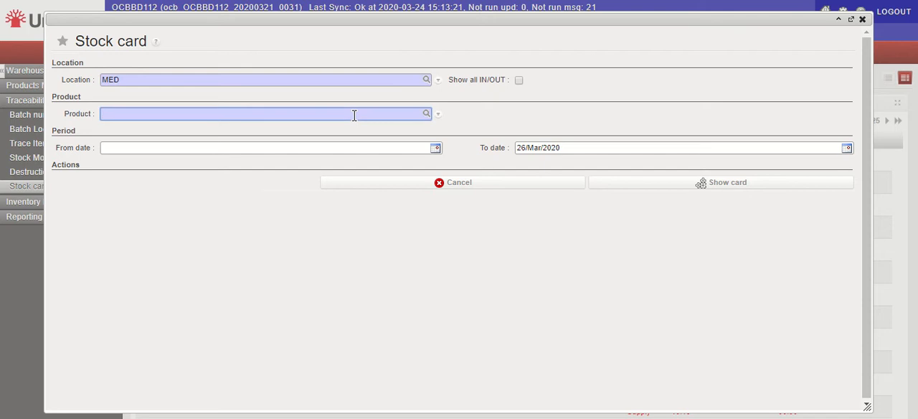
pyautogui.write('Dorapara5t')
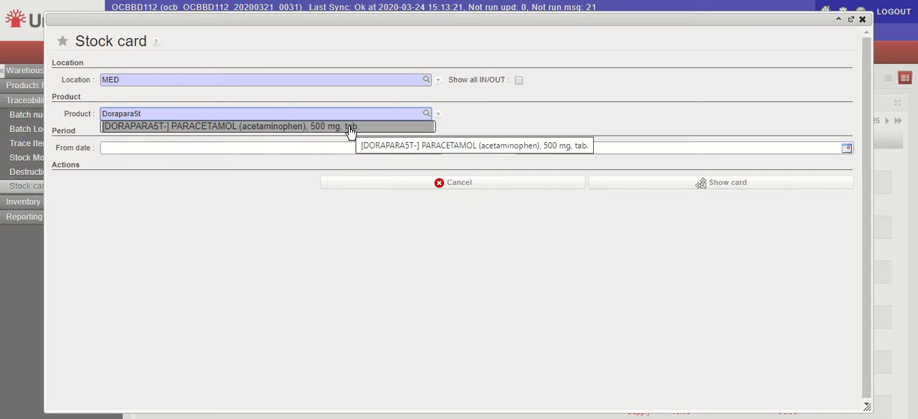
pyautogui.click(351, 130)
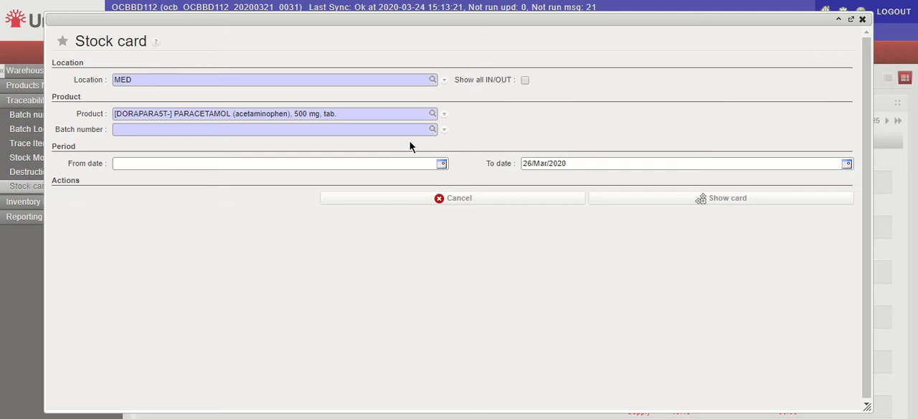
# Select batch number SCJ408 for the paracetamol and show its stock card without a start date
pyautogui.click(433, 129)
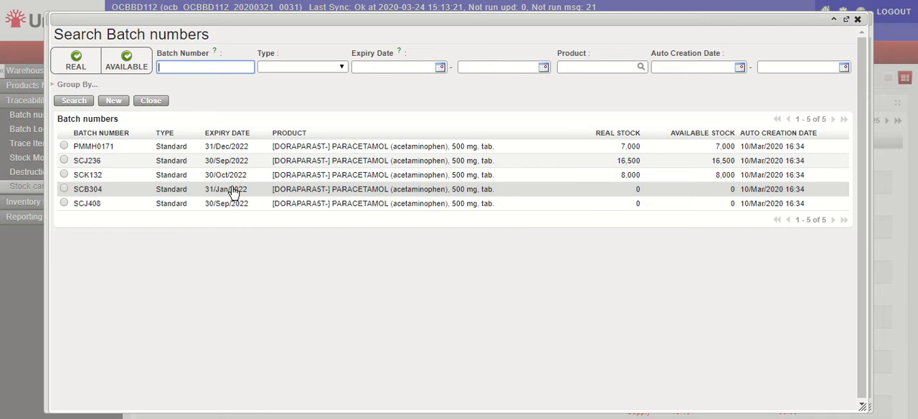
pyautogui.click(110, 204)
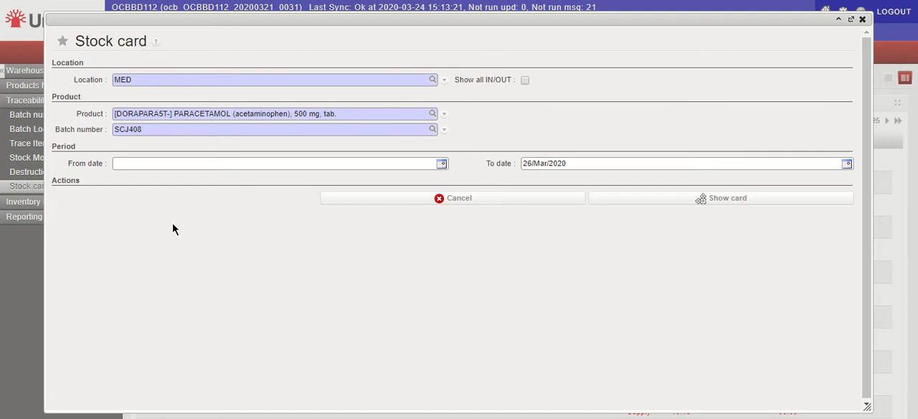
pyautogui.click(126, 164)
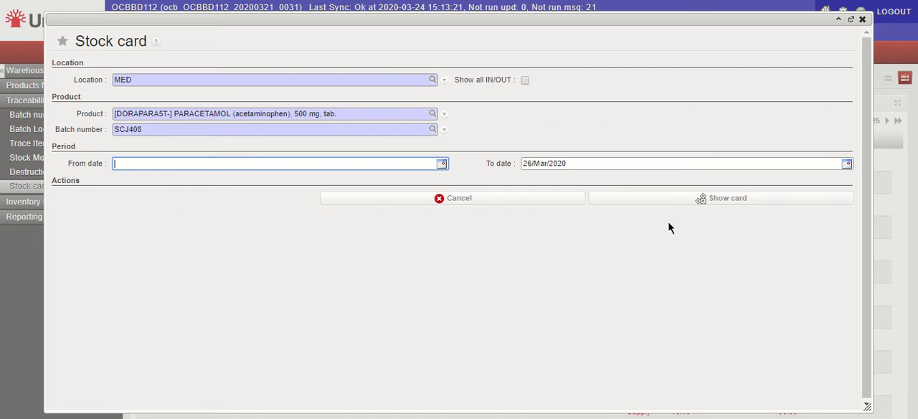
pyautogui.click(722, 206)
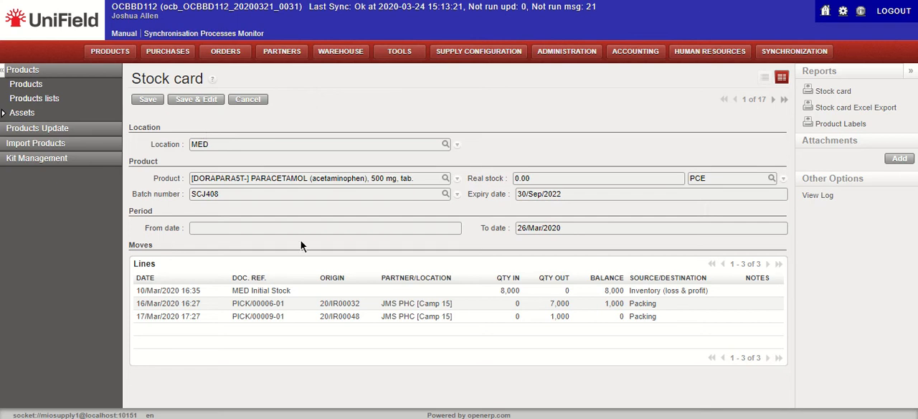
# Generate the stock card's PDF report and its Excel export, viewing the exported SCEE_False (2).xls in Excel before returning to UniField
pyautogui.click(846, 98)
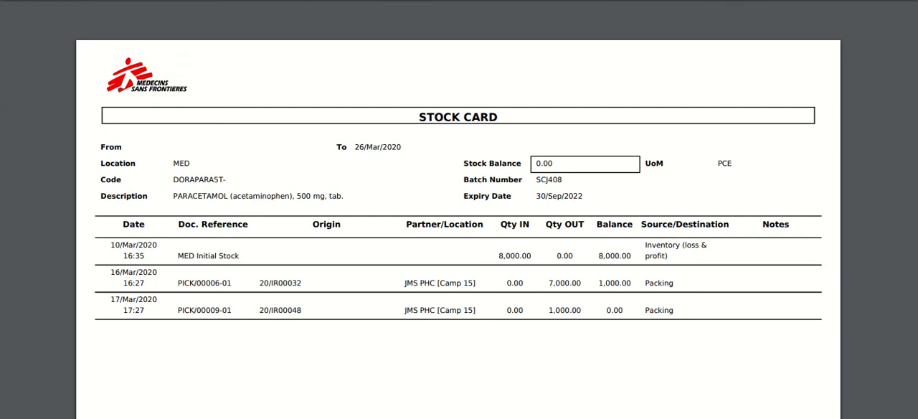
pyautogui.click(352, 1)
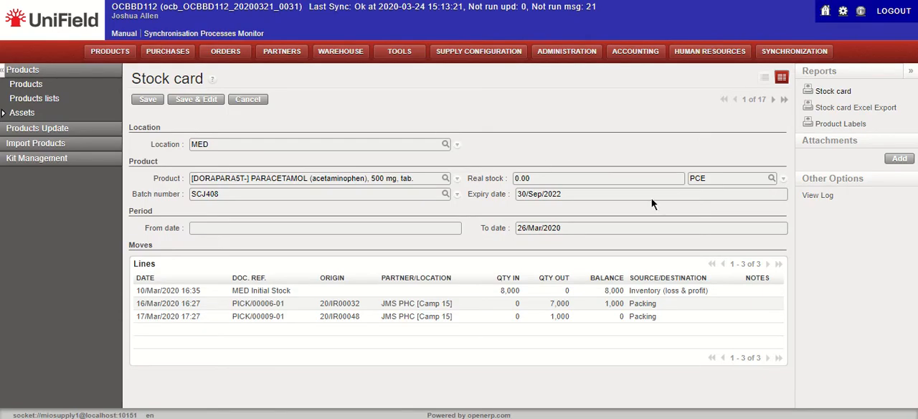
pyautogui.click(855, 108)
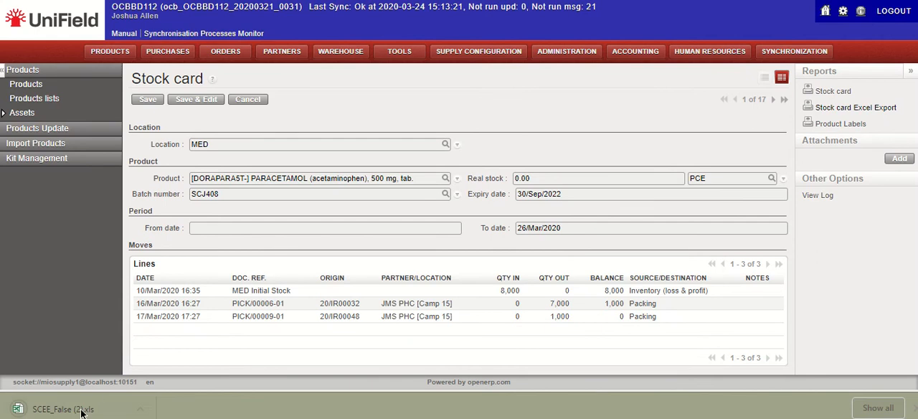
pyautogui.click(79, 412)
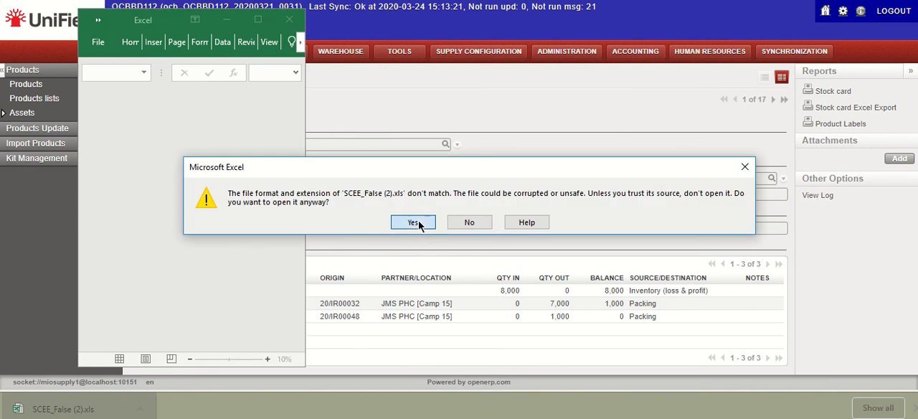
pyautogui.click(414, 222)
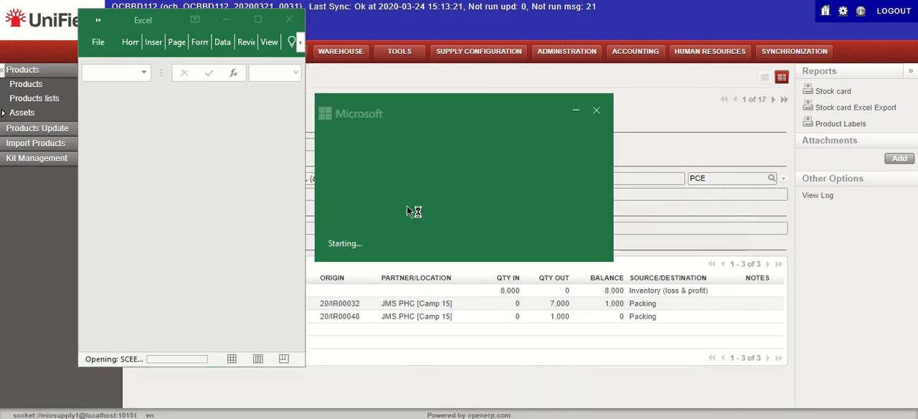
pyautogui.click(259, 20)
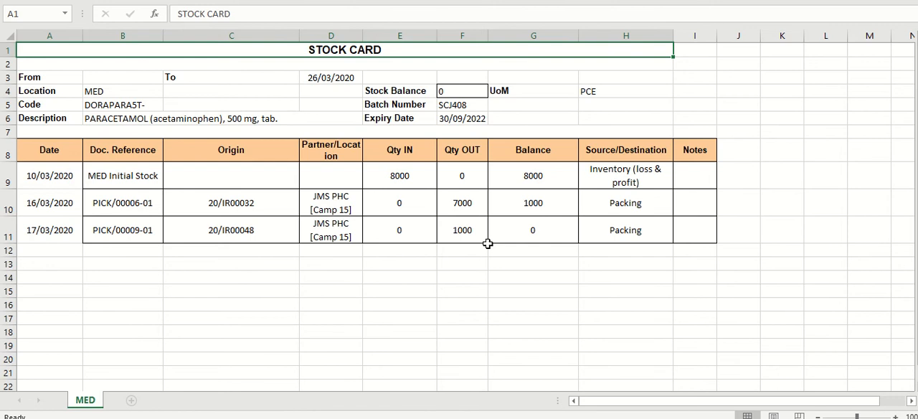
pyautogui.hotkey('alt', 'Tab')
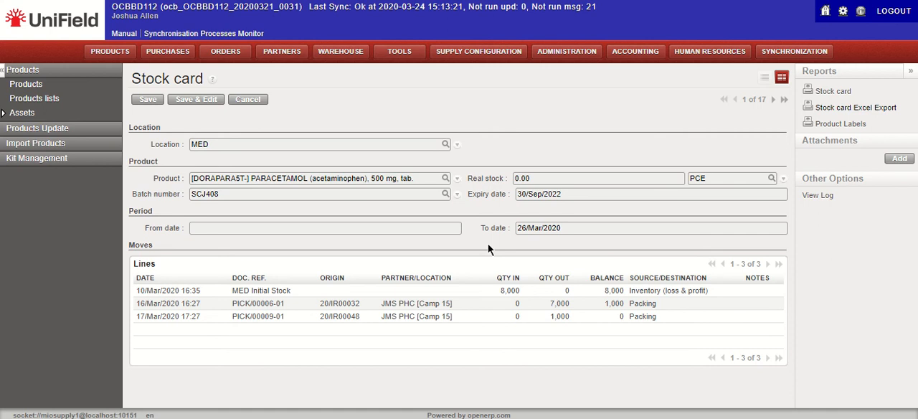
# Open a new stock card request from the warehouse traceability functions and enable Show all IN/OUT
pyautogui.click(72, 29)
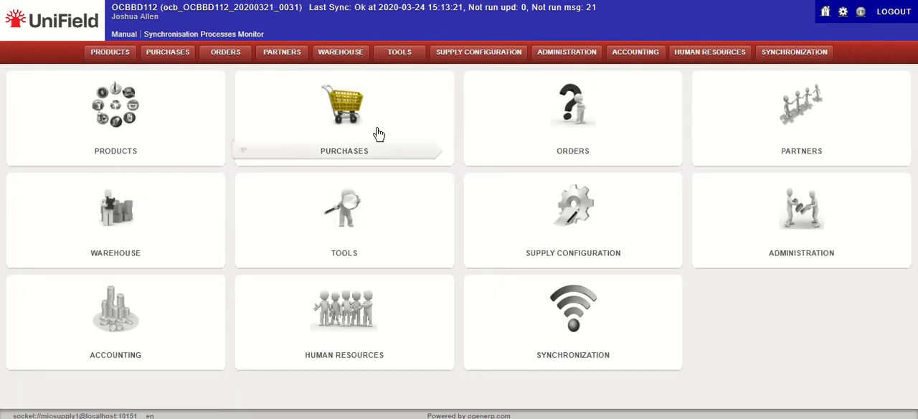
pyautogui.click(341, 53)
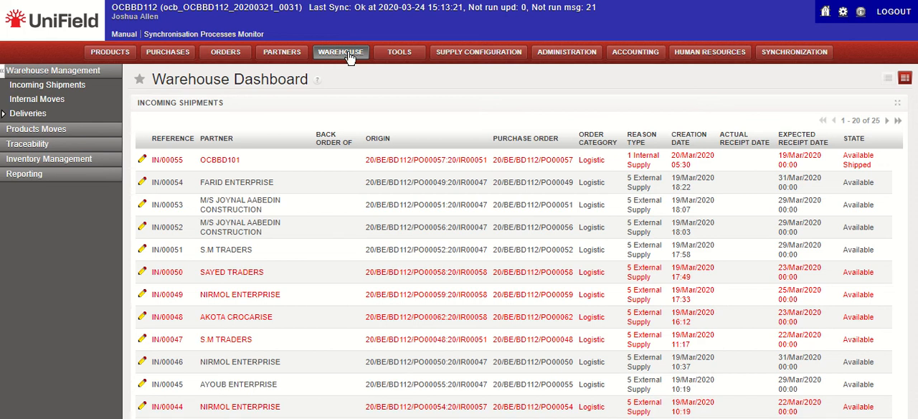
pyautogui.click(52, 144)
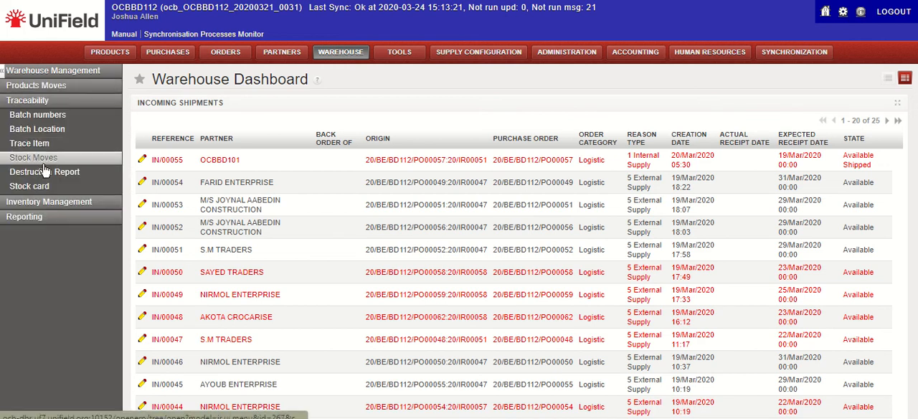
pyautogui.click(40, 186)
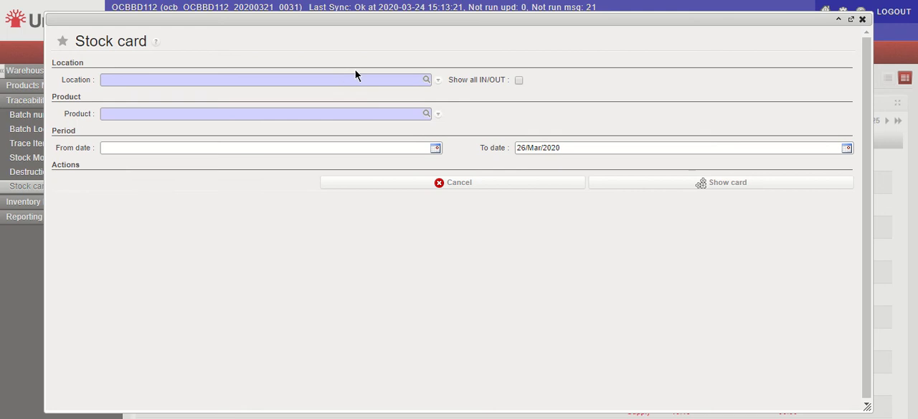
pyautogui.click(518, 80)
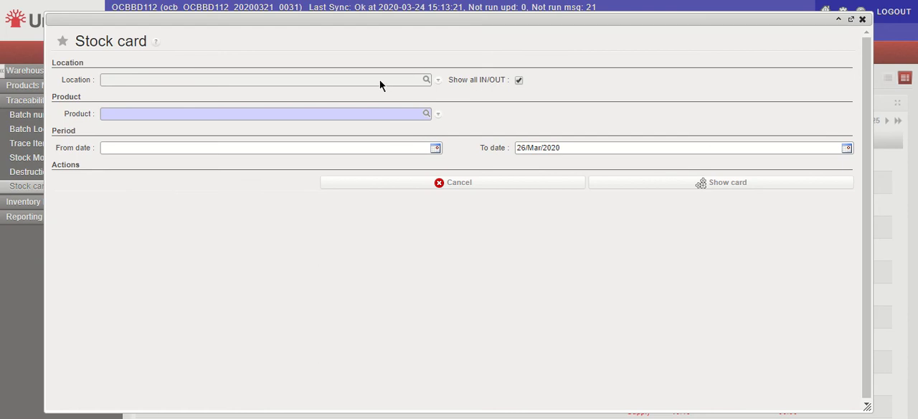
# Set the product to ADAPZBD0016, PRINTING SERVICE, A4 paper, one page, B/W, and show its stock card
pyautogui.click(352, 114)
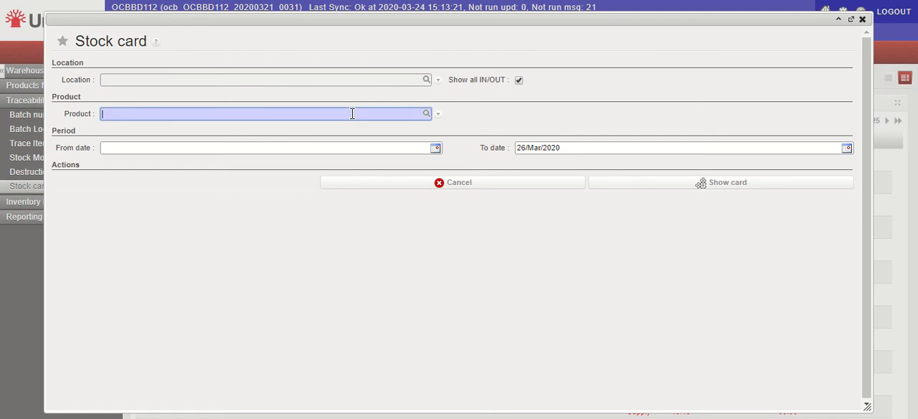
pyautogui.write('adapz')
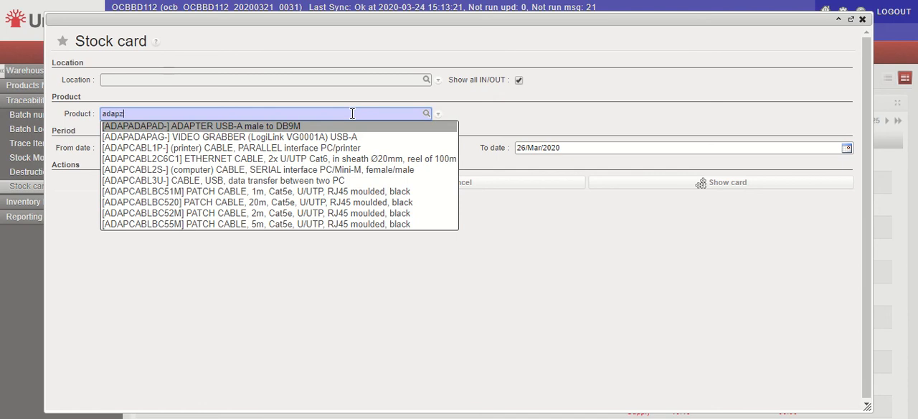
pyautogui.write('bd0016')
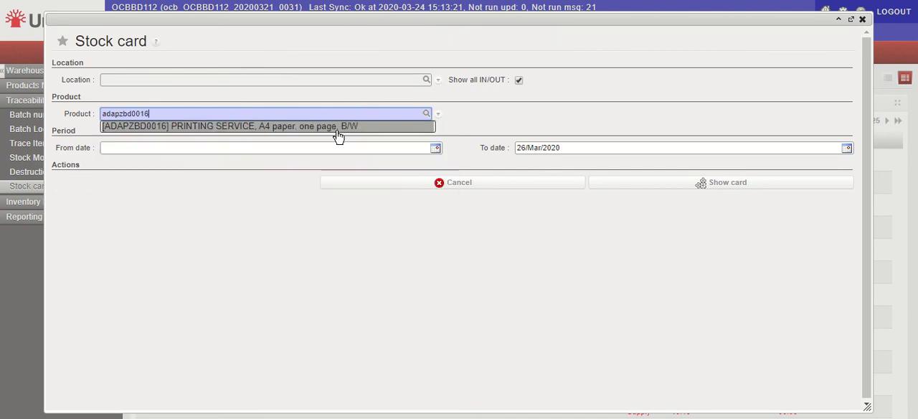
pyautogui.click(337, 129)
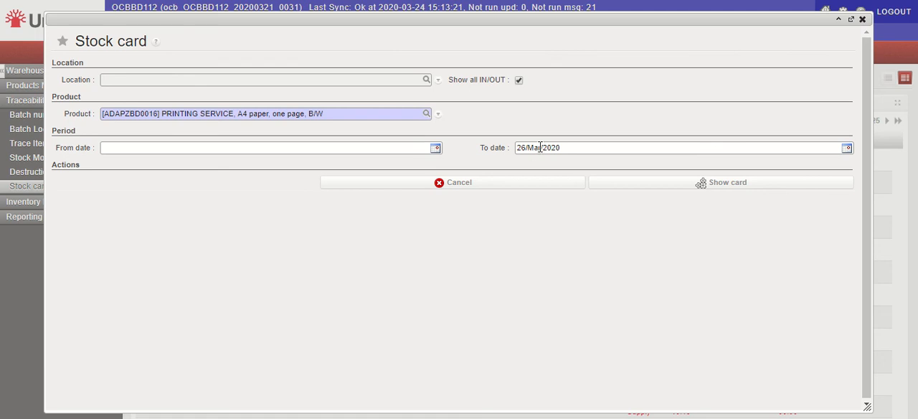
pyautogui.click(719, 183)
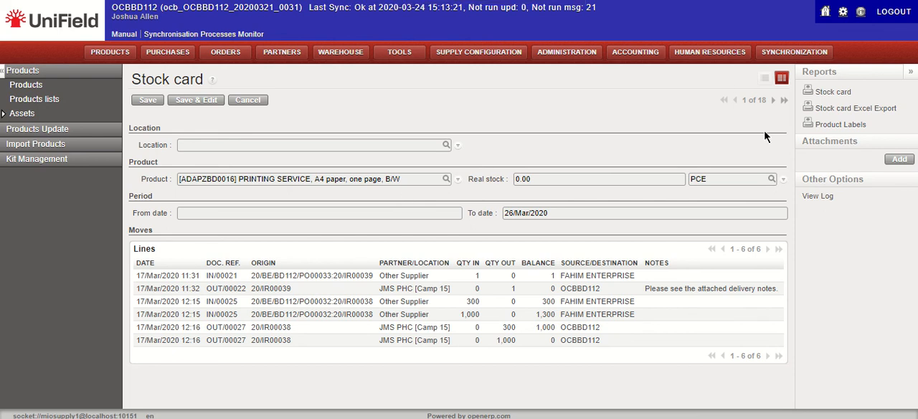
# Generate the product labels report from the stock card and highlight the line with the batch number and expiry date
pyautogui.click(833, 95)
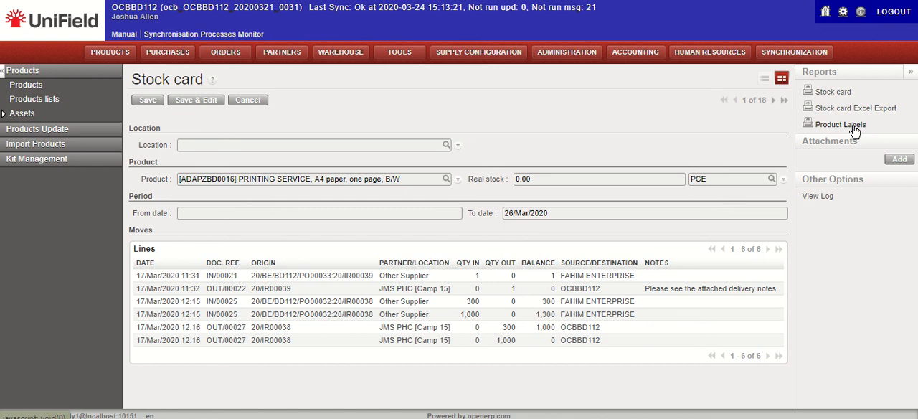
pyautogui.click(849, 125)
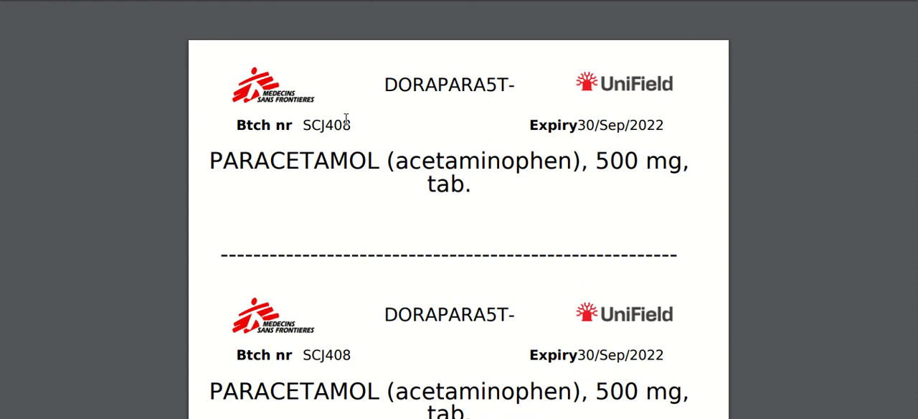
pyautogui.moveTo(236, 125); pyautogui.dragTo(666, 126)
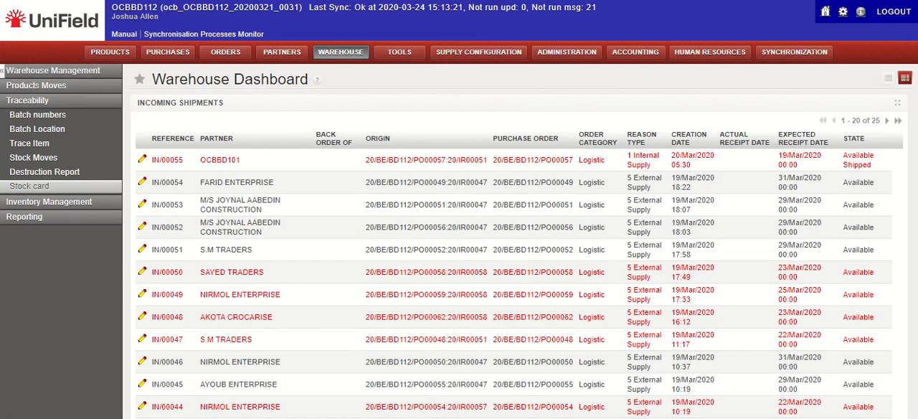
# Find the product with code dorapara5t in the product search, starting from the home page, and open its record
pyautogui.click(89, 23)
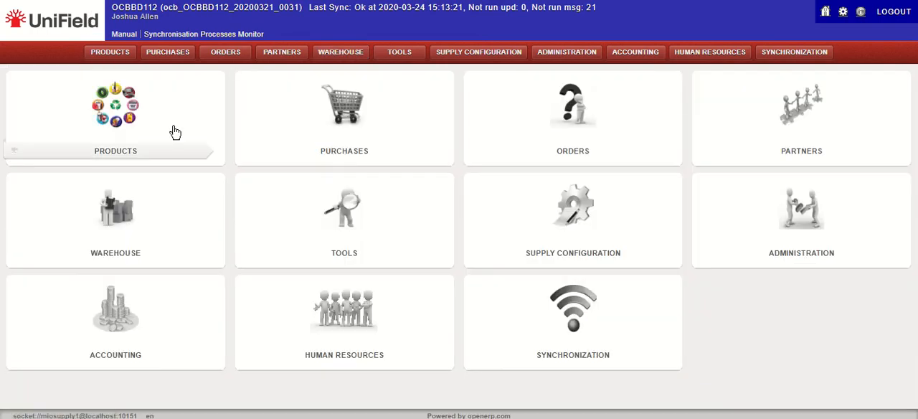
pyautogui.click(131, 126)
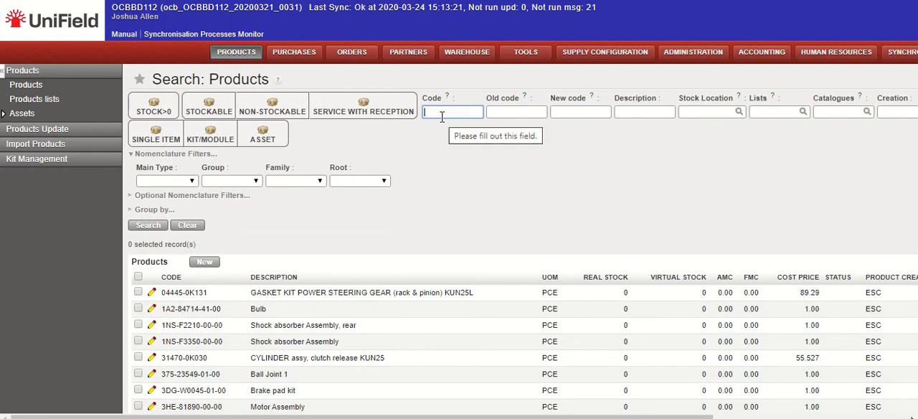
pyautogui.write('Dorapa')
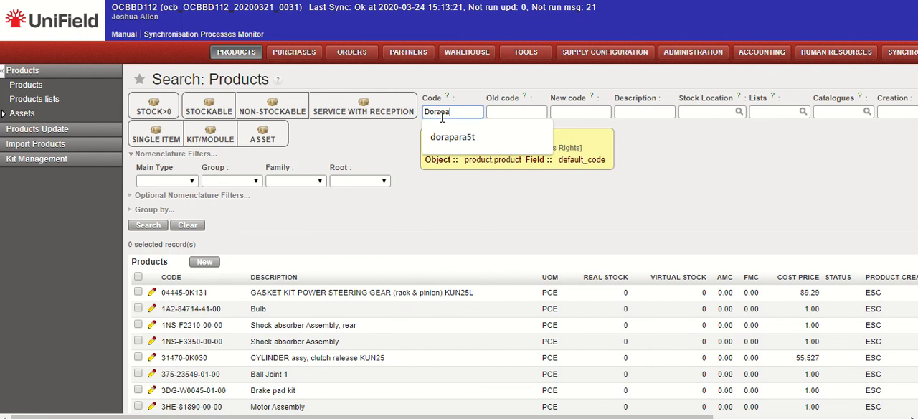
pyautogui.press('Down')
pyautogui.press('Tab')
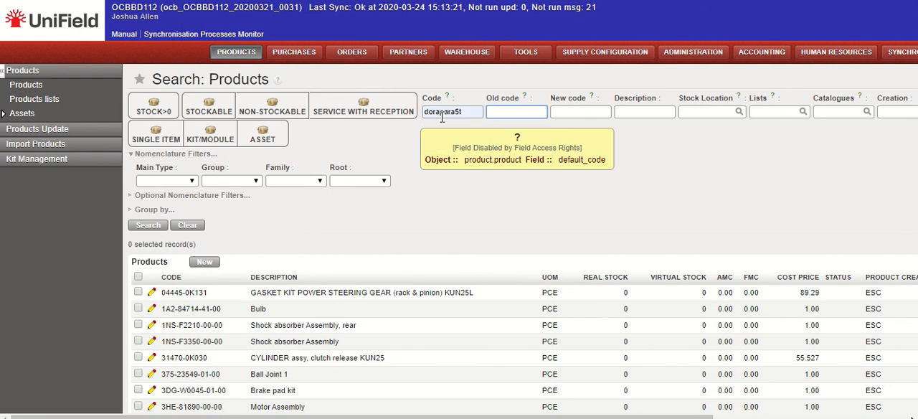
pyautogui.click(149, 229)
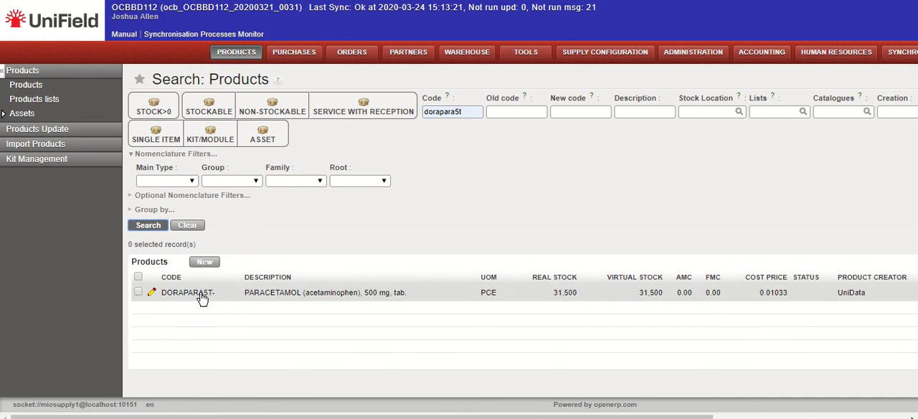
pyautogui.click(202, 296)
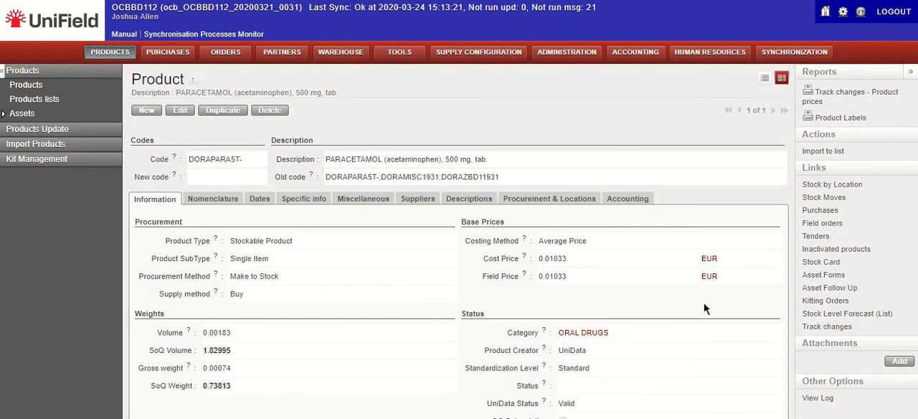
# Generate the Product Labels report for the paracetamol product, look through its labels, and return to the UniField home page
pyautogui.click(839, 117)
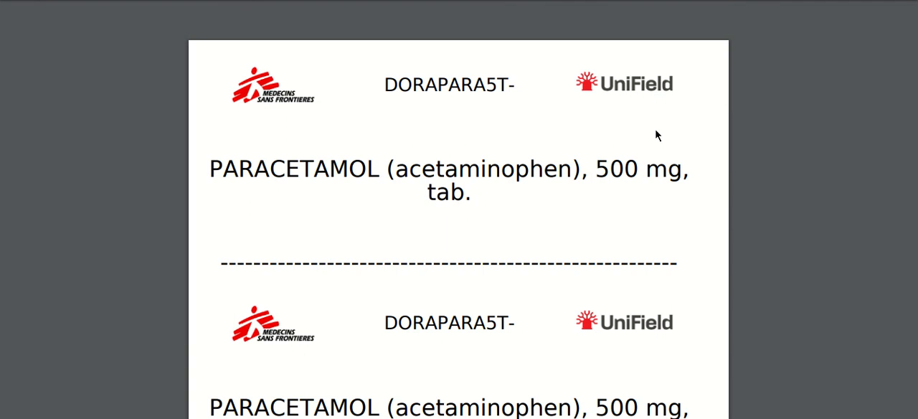
pyautogui.scroll(-5, 655, 135)
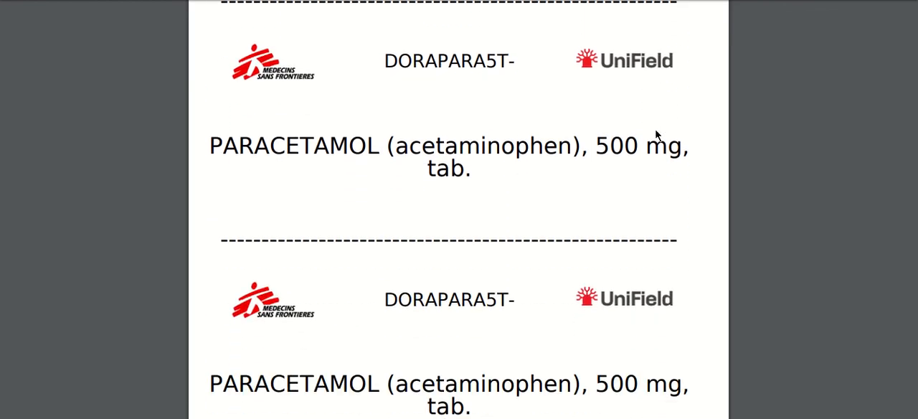
pyautogui.scroll(-3, 655, 135)
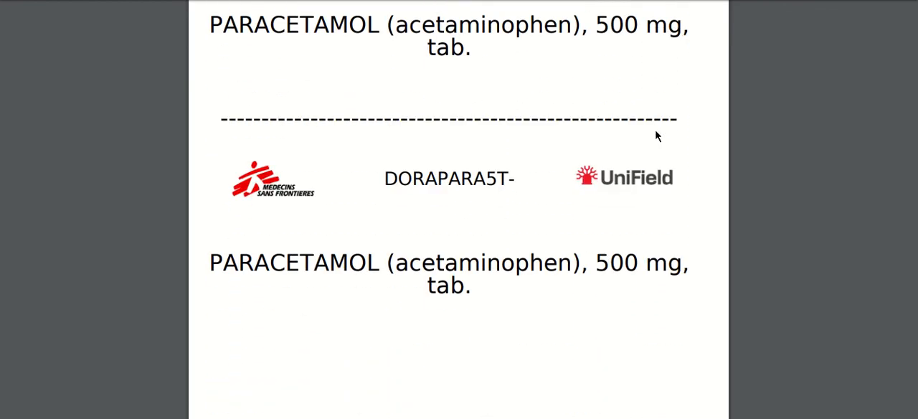
pyautogui.scroll(-10, 655, 135)
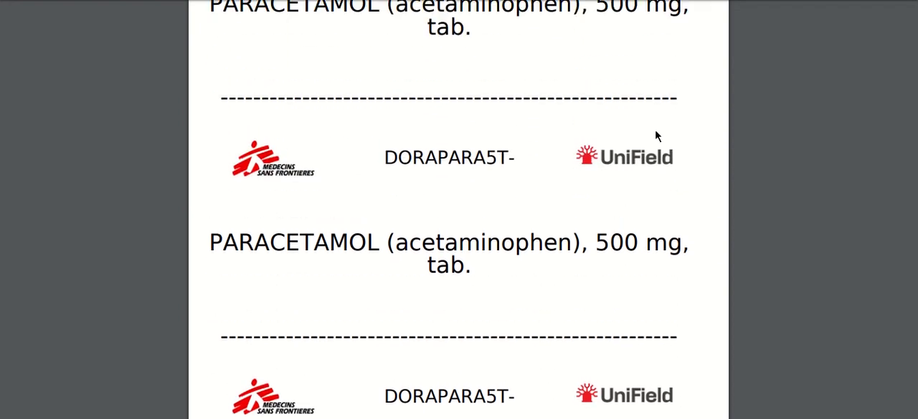
pyautogui.scroll(2, 655, 135)
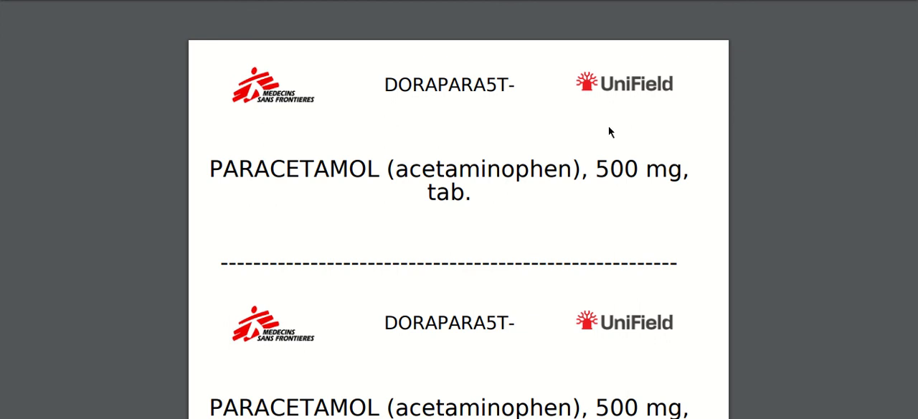
pyautogui.moveTo(366, 15)
pyautogui.click(319, 1)
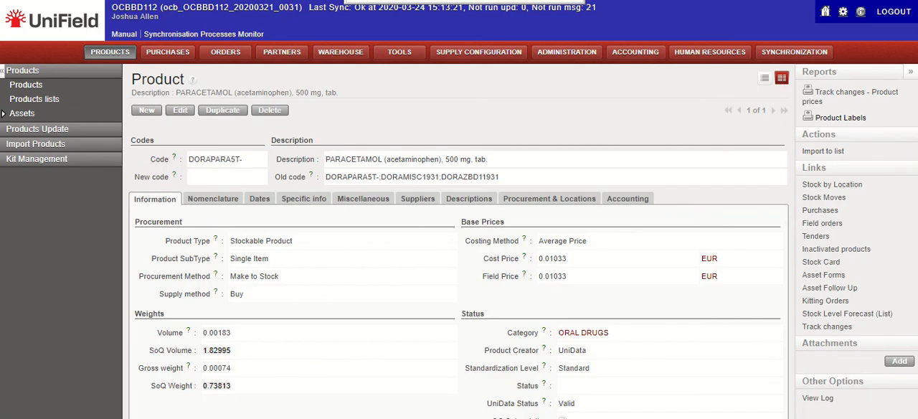
pyautogui.click(60, 25)
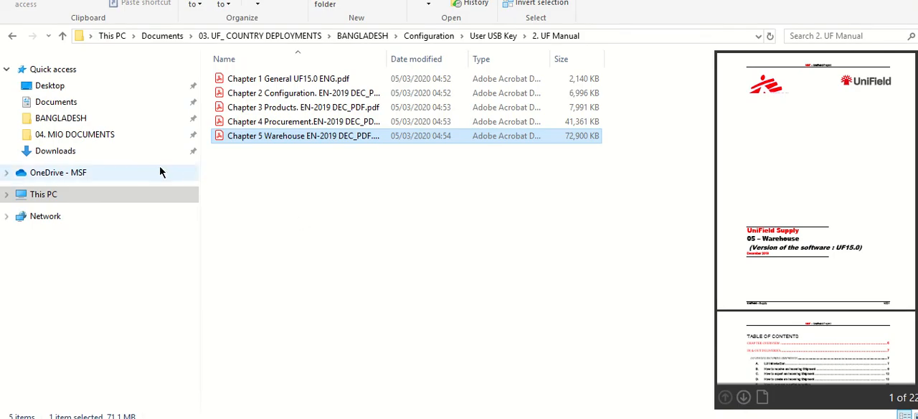
# In File Explorer, open Chapter 5 Warehouse EN-2019 DEC_PDF.pdf from the 2. UF Manual folder in User USB Key
pyautogui.click(492, 36)
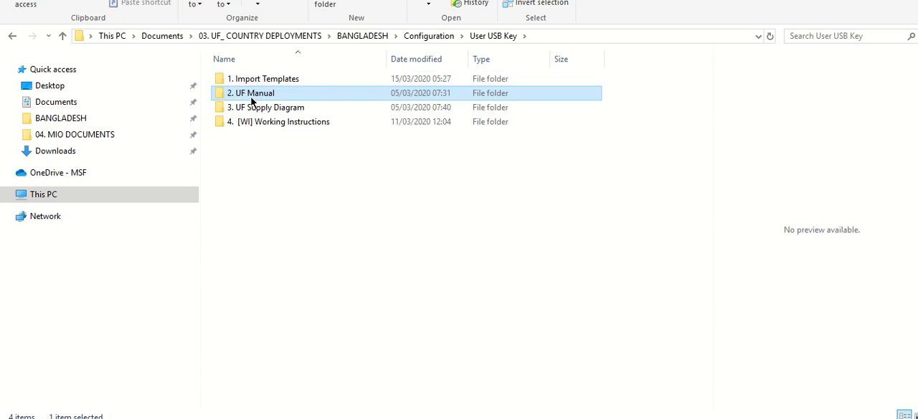
pyautogui.doubleClick(251, 95)
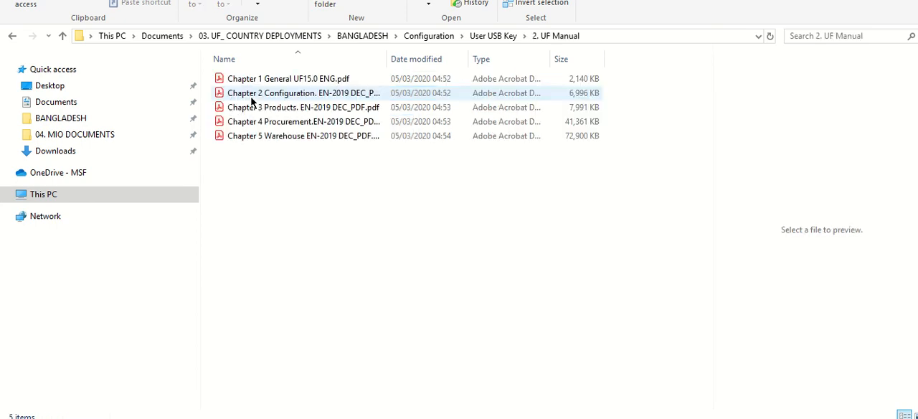
pyautogui.doubleClick(277, 140)
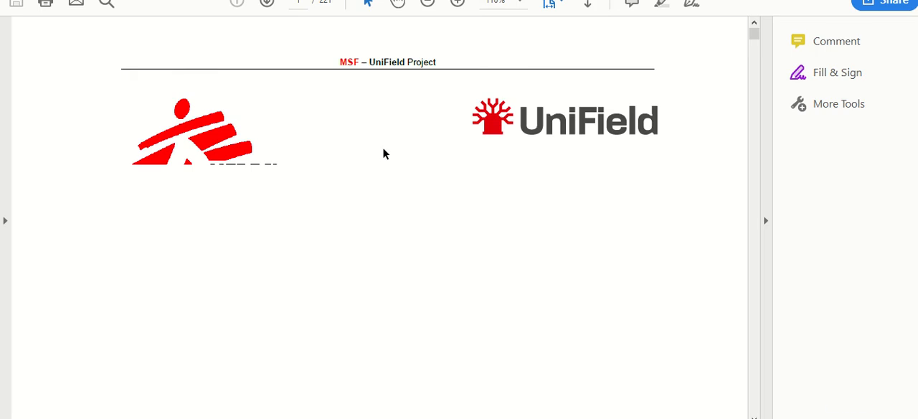
# Search the warehouse manual for "stock card" and go to page 194
pyautogui.hotkey('ctrl', 'f')
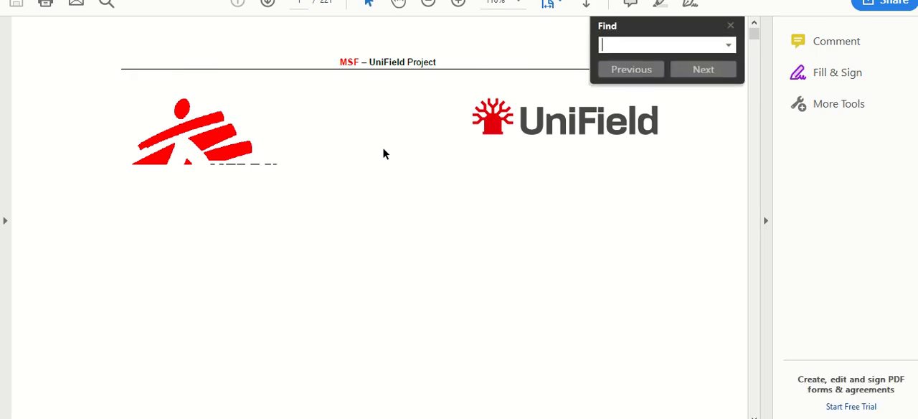
pyautogui.write('stock car')
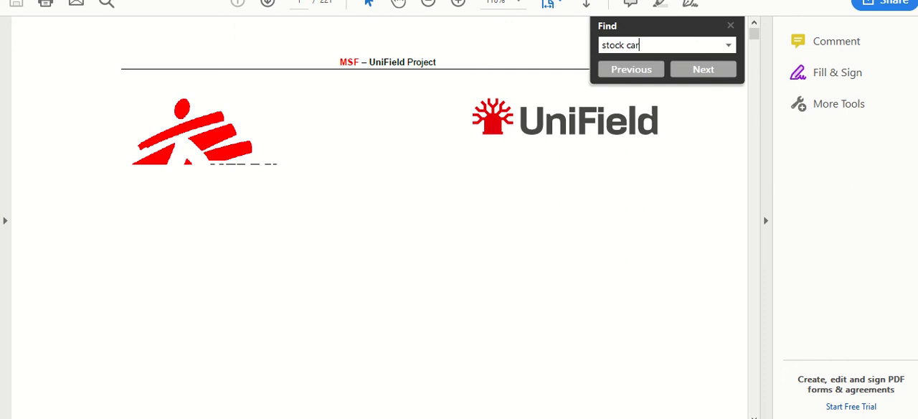
pyautogui.write('d')
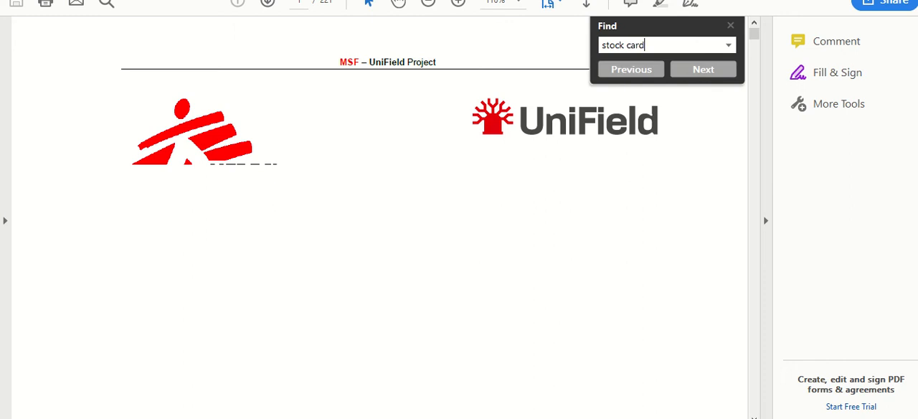
pyautogui.click(704, 74)
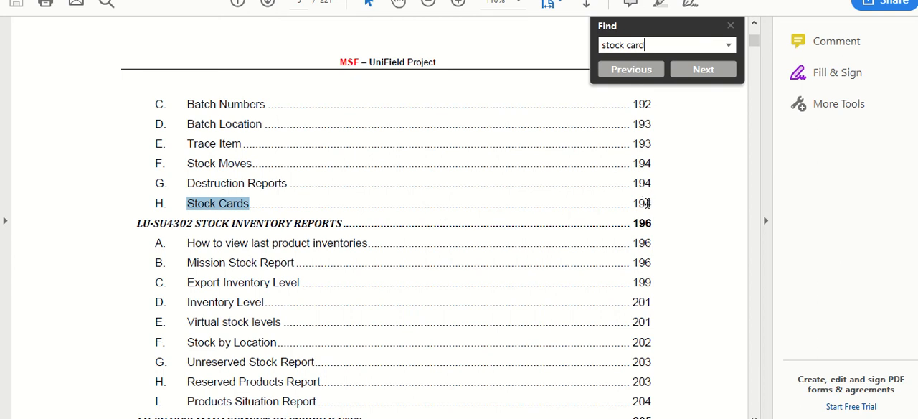
pyautogui.click(297, 5)
pyautogui.write('194')
pyautogui.press('Return')
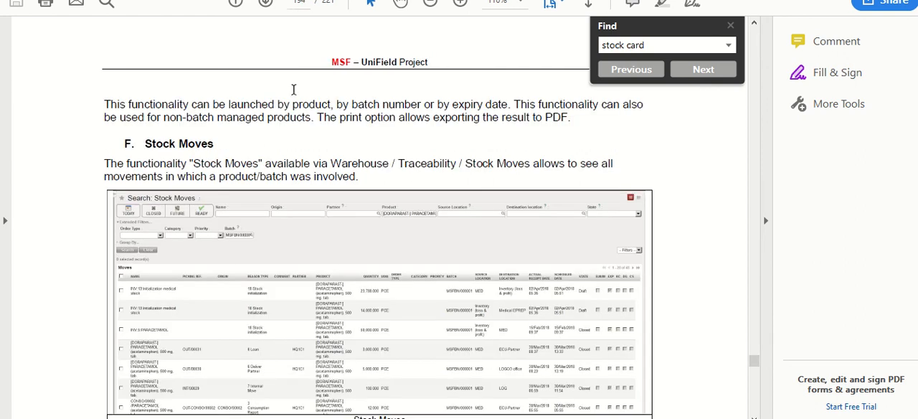
# Read through section H, Stock Cards, including its steps and example cards, and switch back to UniField in Chrome
pyautogui.scroll(-3, 268, 150)
pyautogui.scroll(-7, 267, 149)
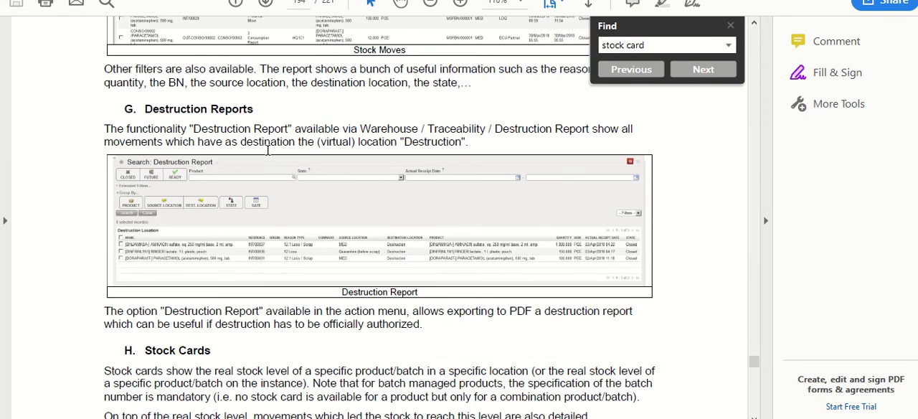
pyautogui.scroll(-4, 267, 150)
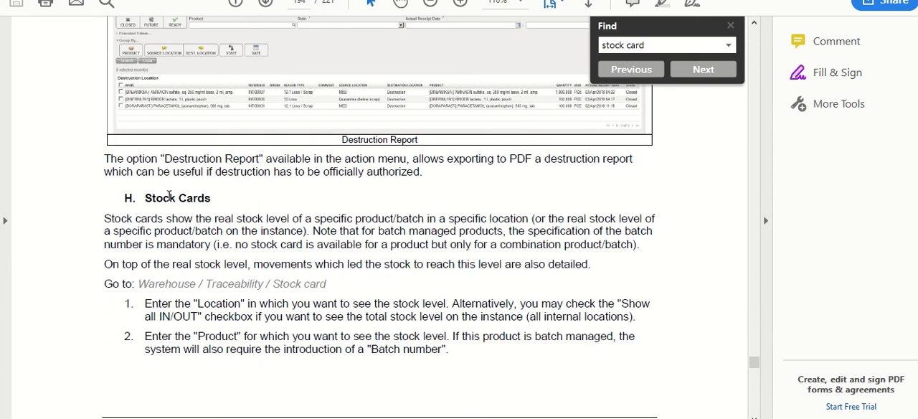
pyautogui.scroll(-2, 311, 231)
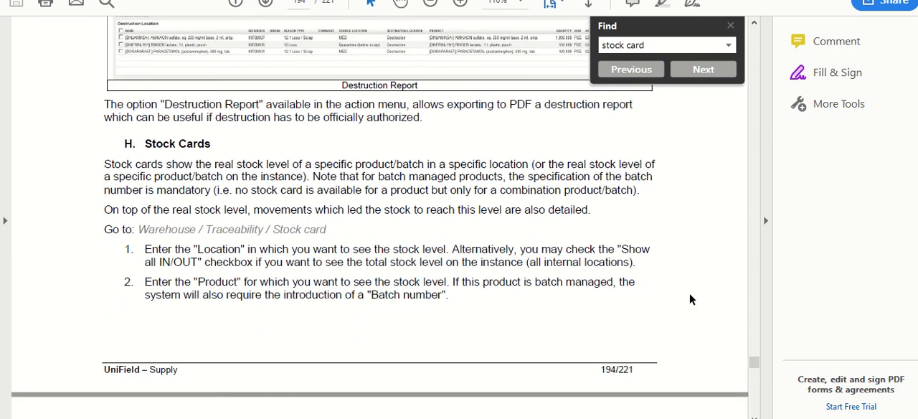
pyautogui.scroll(-5, 538, 293)
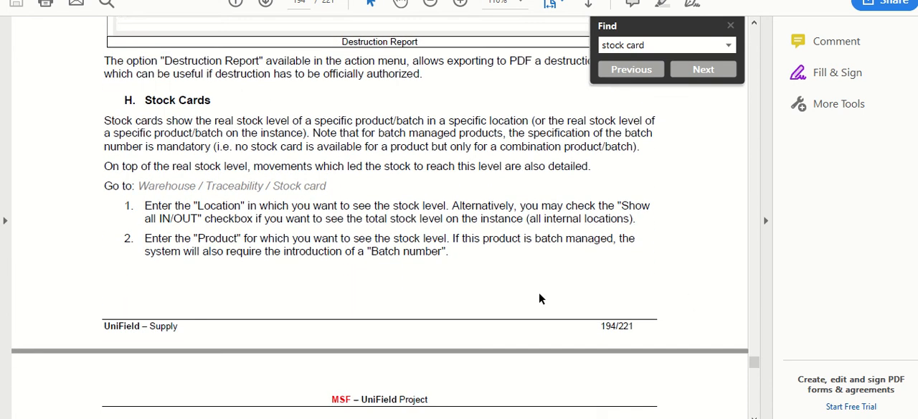
pyautogui.scroll(-4, 538, 294)
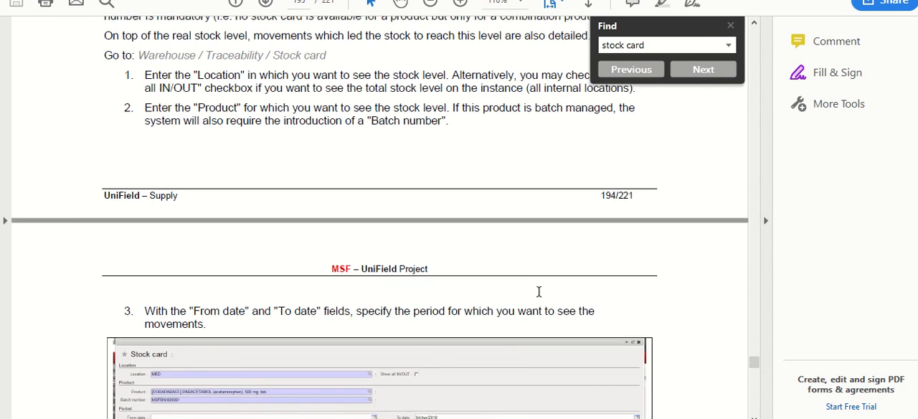
pyautogui.press('super+Tab')
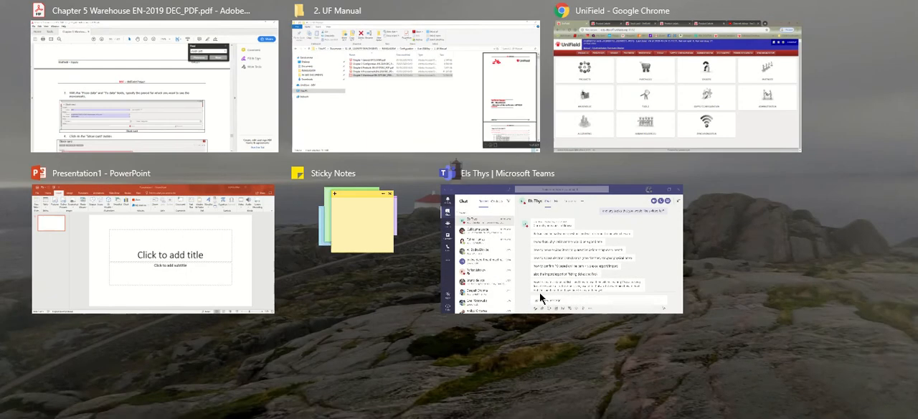
pyautogui.click(232, 66)
pyautogui.scroll(-6, 503, 204)
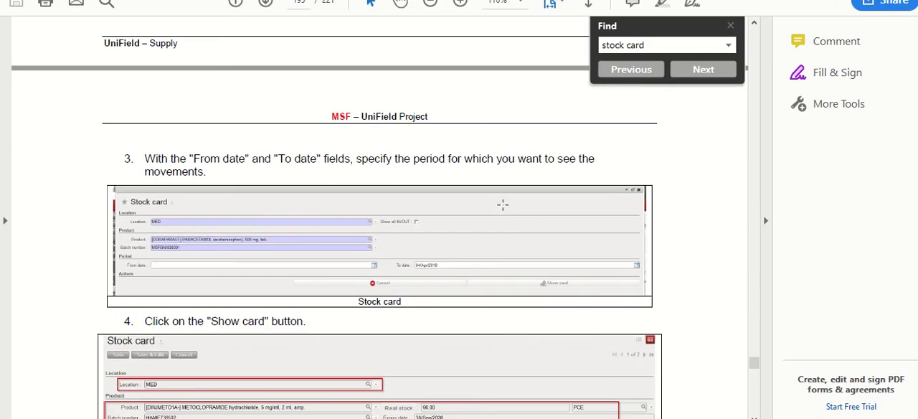
pyautogui.scroll(-2, 503, 204)
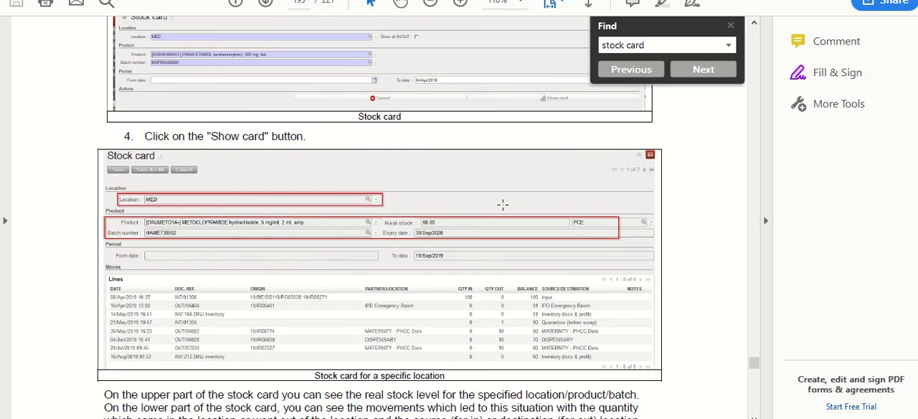
pyautogui.scroll(-3, 502, 204)
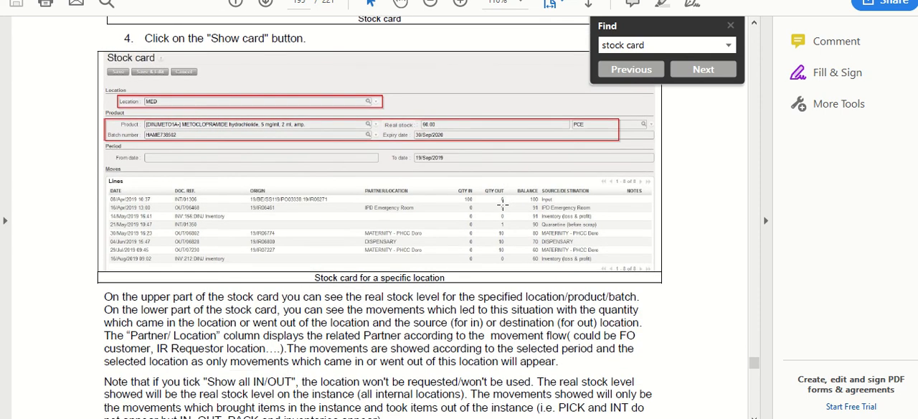
pyautogui.scroll(-1, 515, 291)
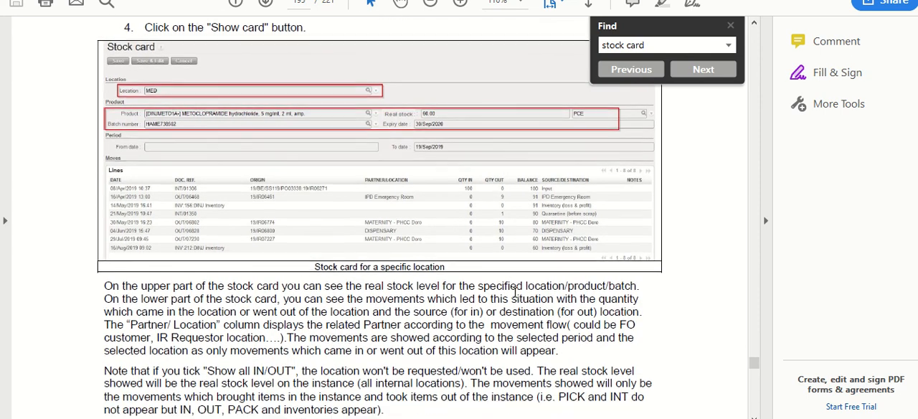
pyautogui.scroll(-5, 515, 291)
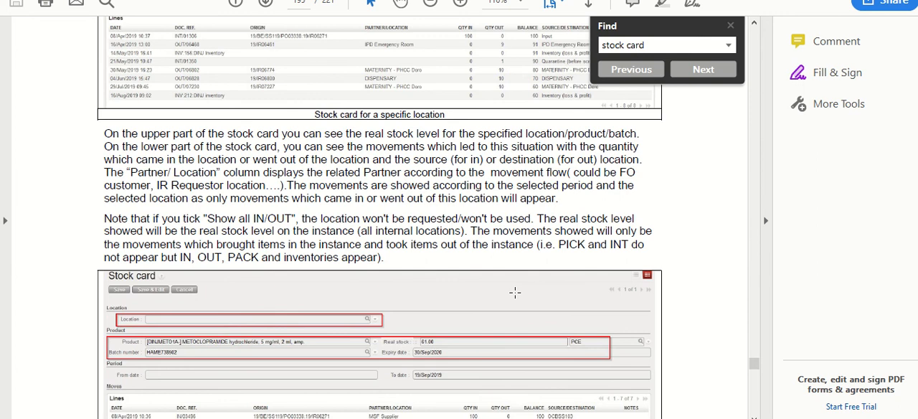
pyautogui.scroll(-7, 515, 291)
pyautogui.hotkey('alt', 'Tab')
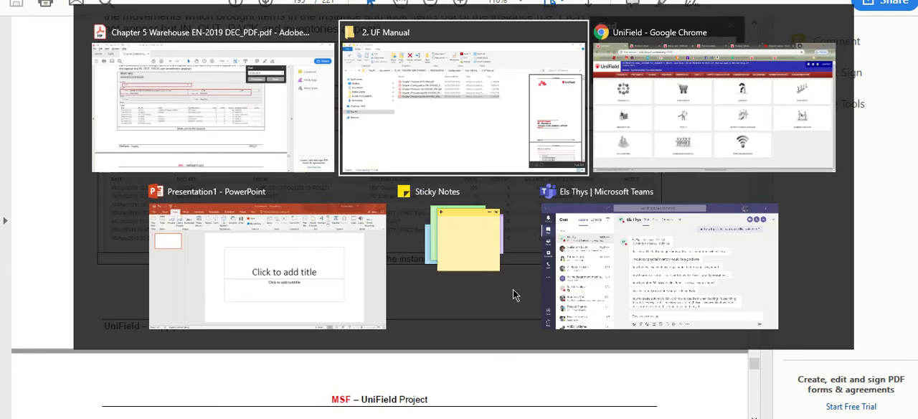
pyautogui.hotkey('alt', 'Tab')
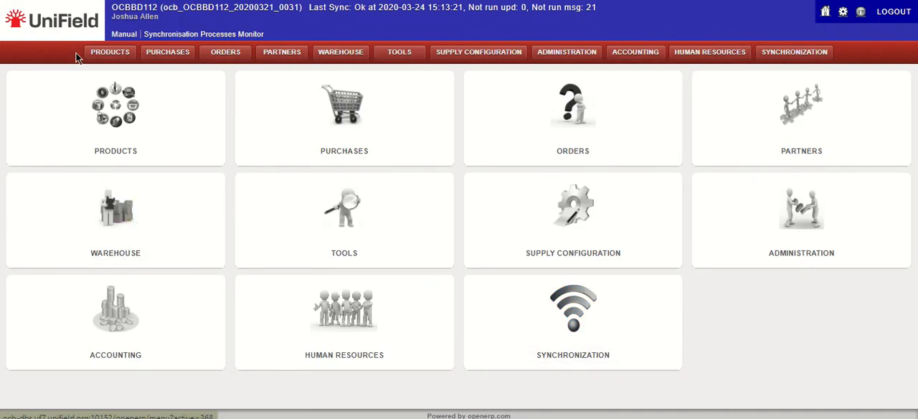